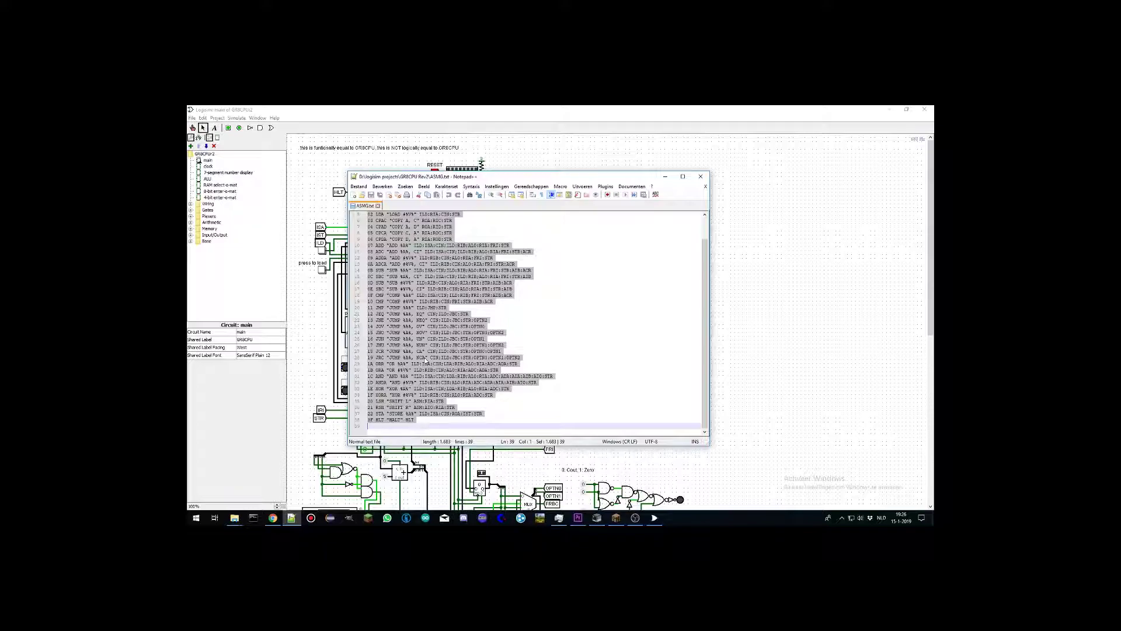
click(428, 357)
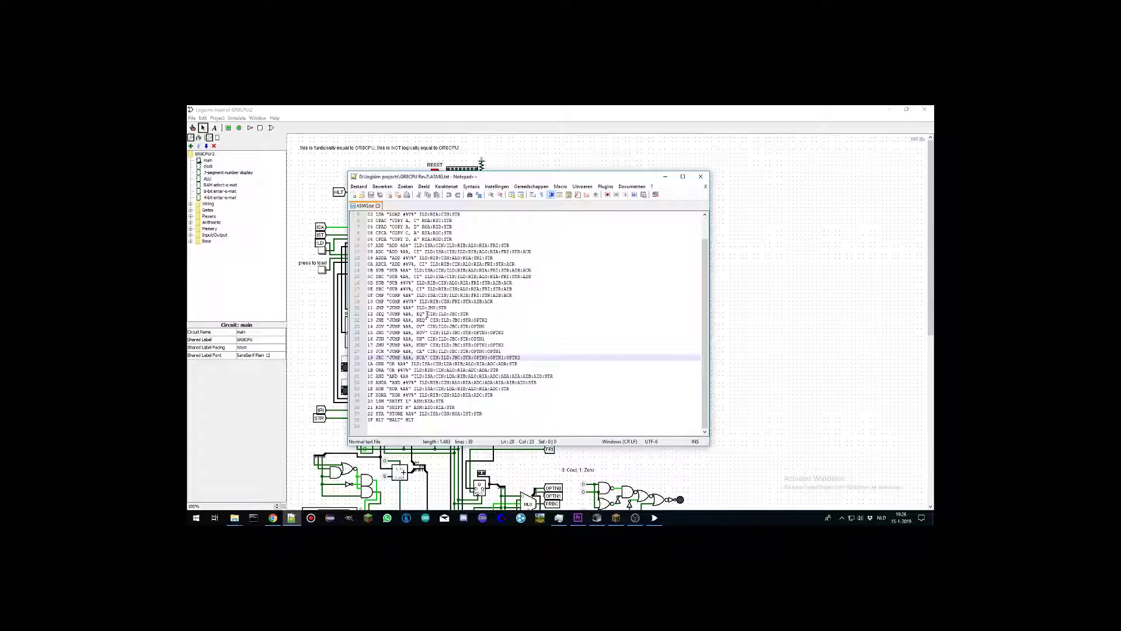
drag(427, 314, 438, 315)
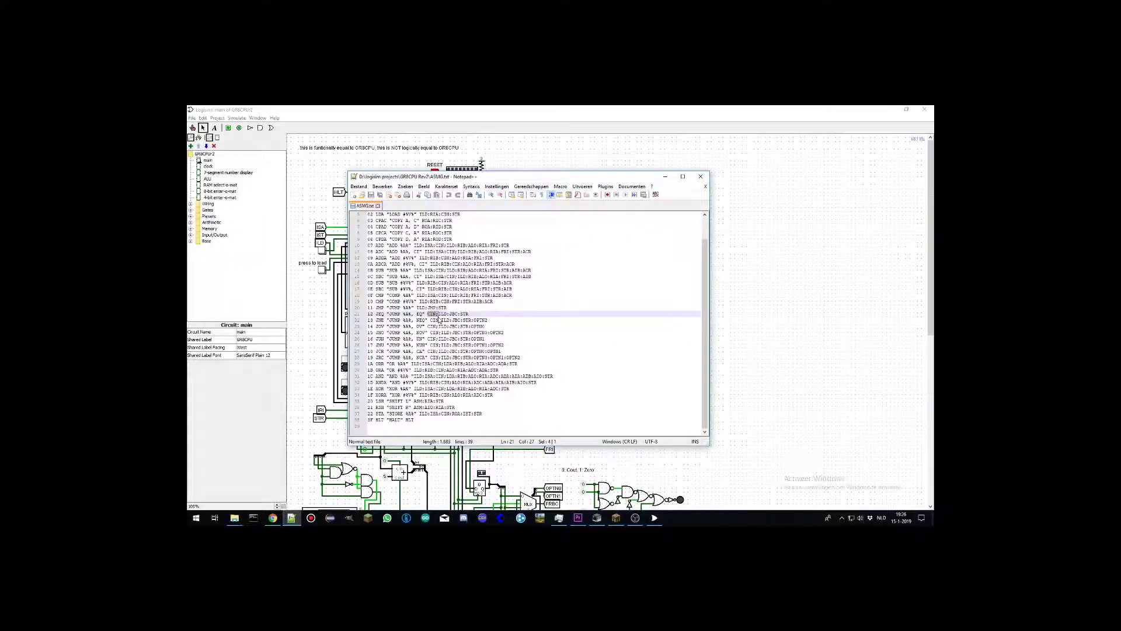
drag(438, 315, 474, 315)
key(ctrl+z)
drag(473, 313, 438, 314)
triple_click(433, 314)
click(433, 314)
key(ctrl+o)
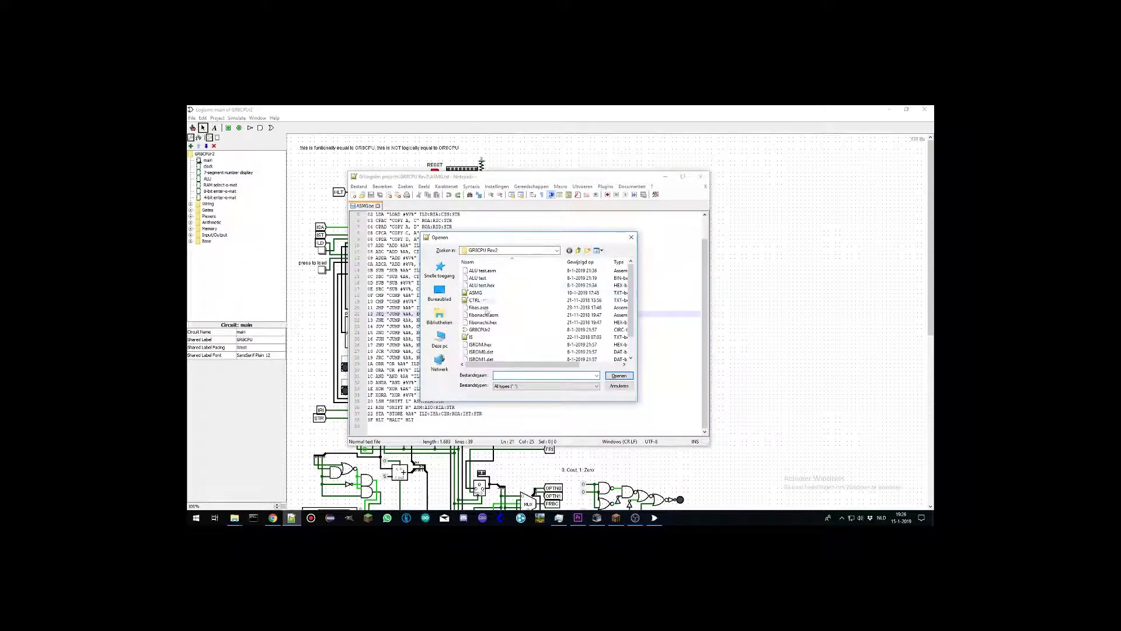
Open fibonachi.asm and ALU test.asm from the GR8CPU Rev2 folder in new Notepad++ tabs.
double_click(483, 315)
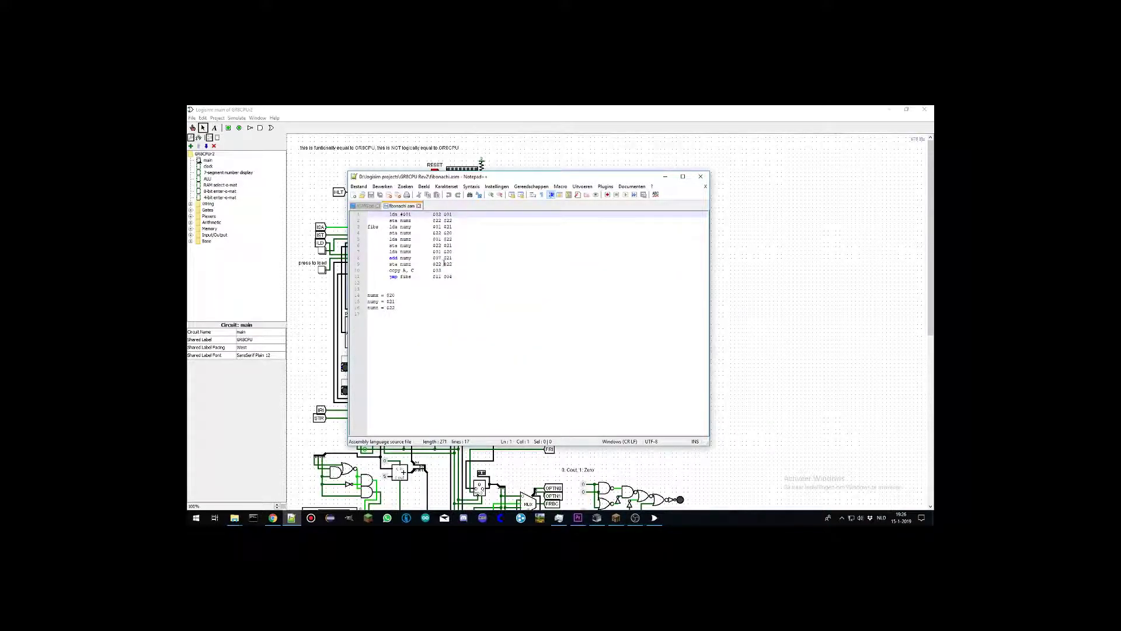
key(ctrl+o)
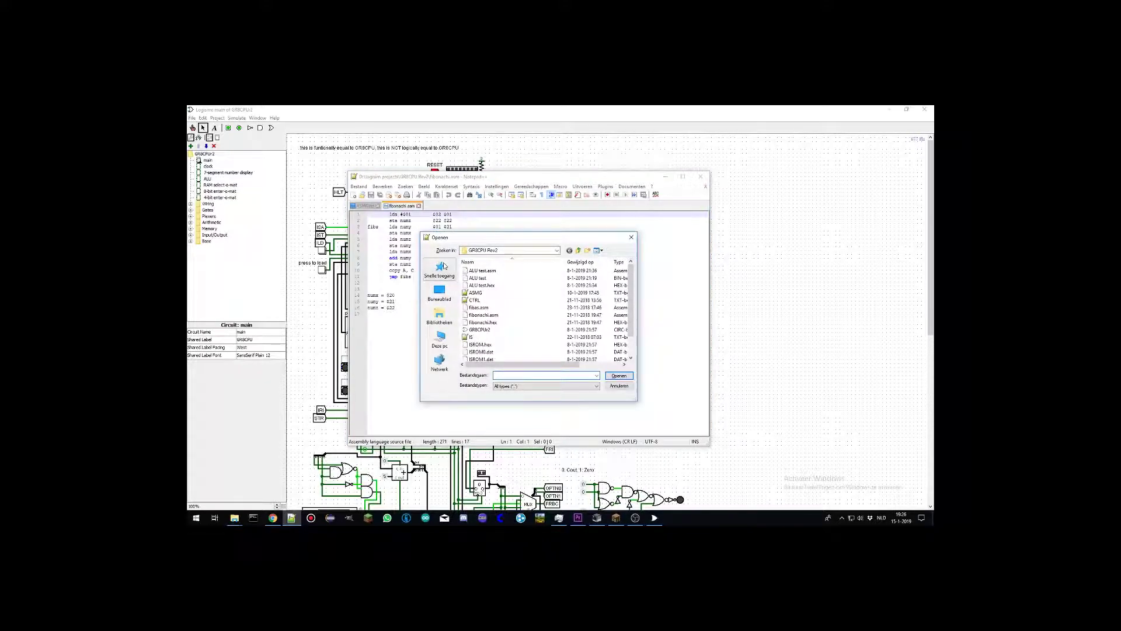
double_click(482, 271)
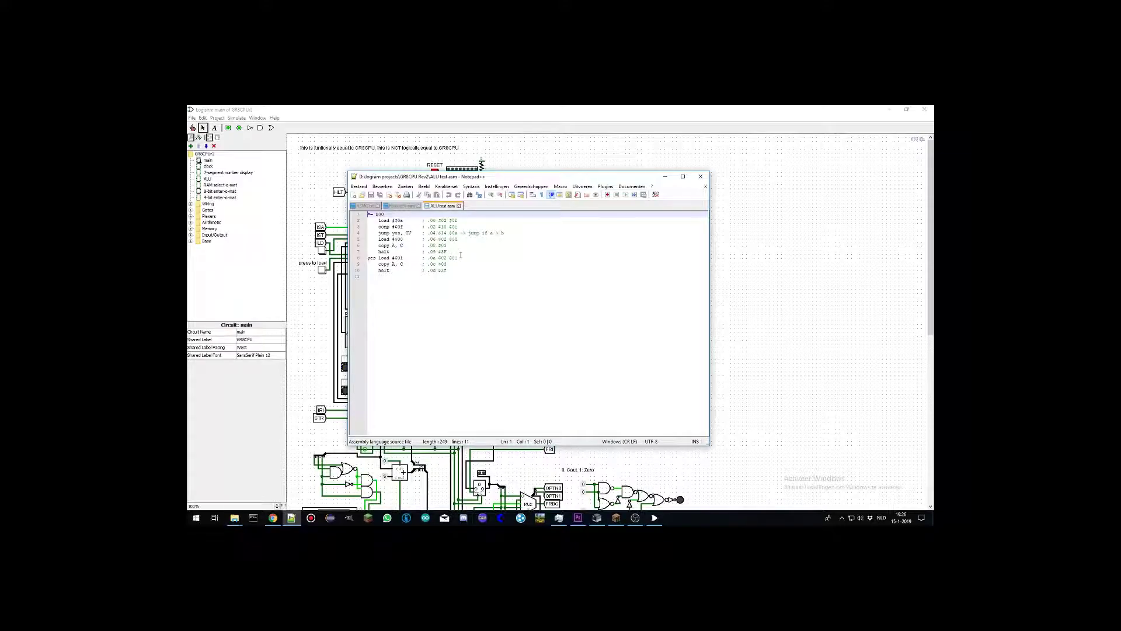
click(425, 233)
drag(425, 233, 436, 234)
click(447, 233)
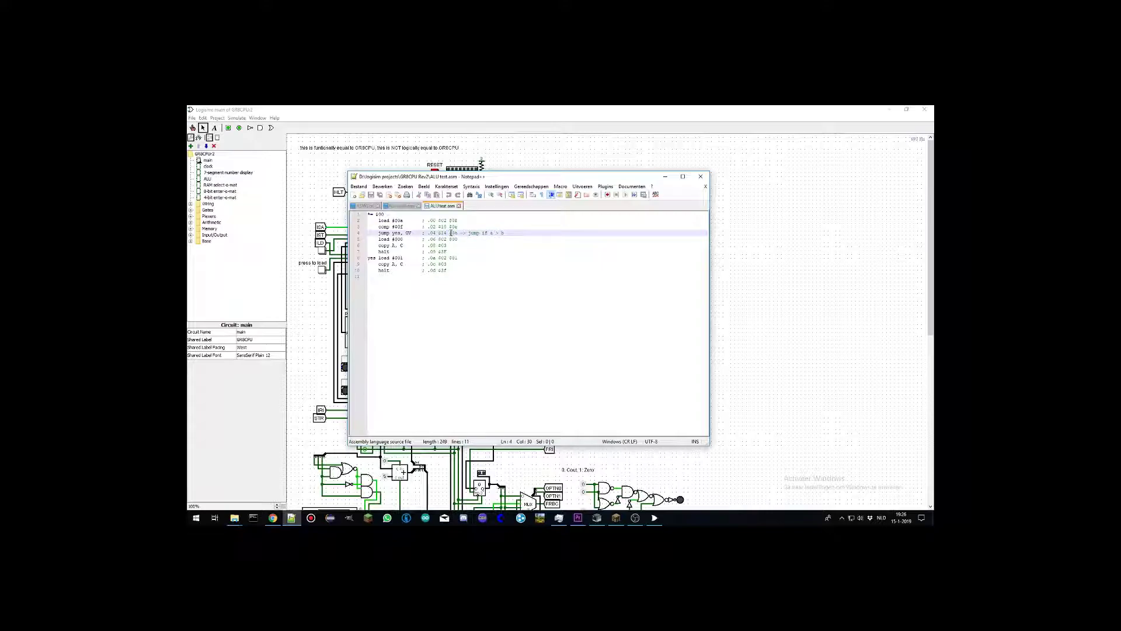
drag(449, 233, 459, 234)
Switch to the ASMG.txt tab and highlight CI in line 13's ADCA instruction.
click(366, 206)
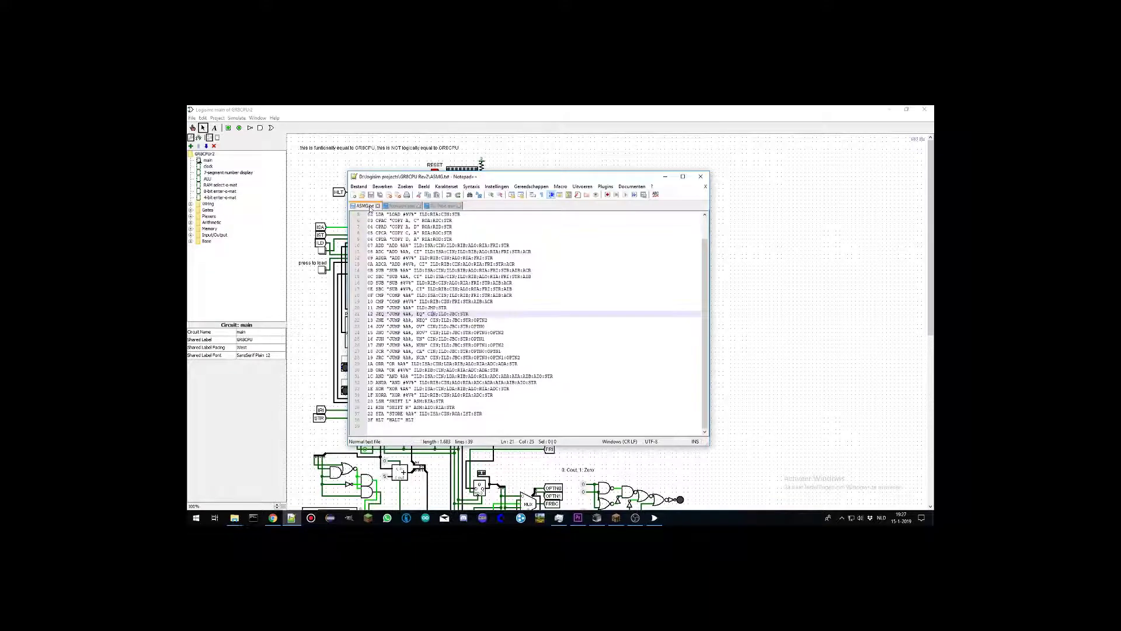
double_click(396, 264)
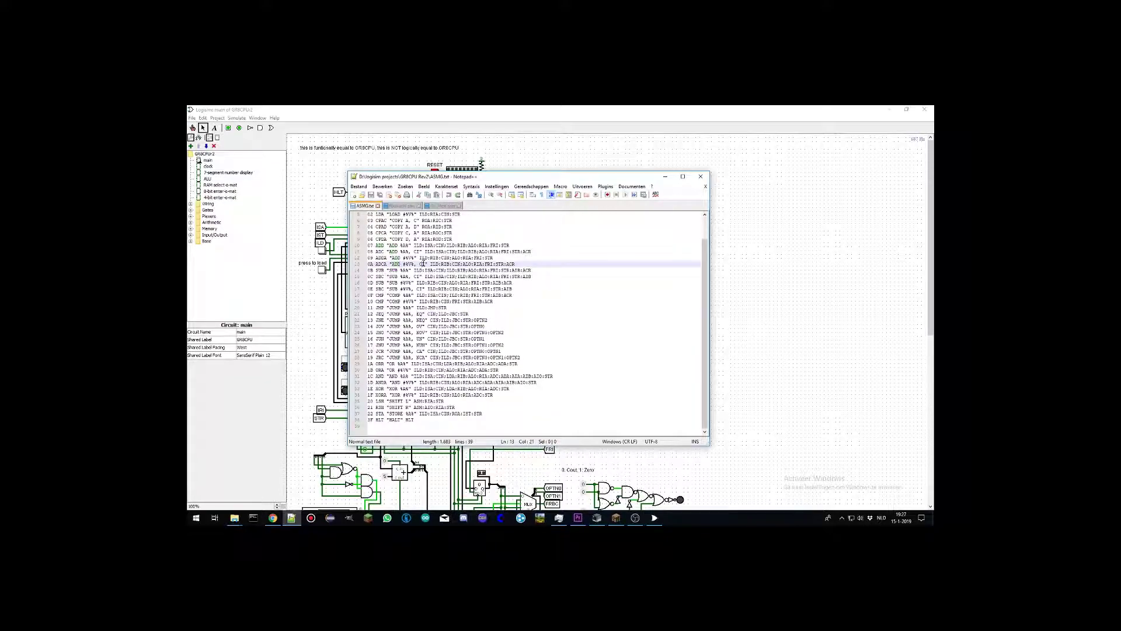
double_click(422, 264)
Highlight the SBC line 15 and CIN; on line 21, then bring the Logisim circuit forward.
triple_click(415, 277)
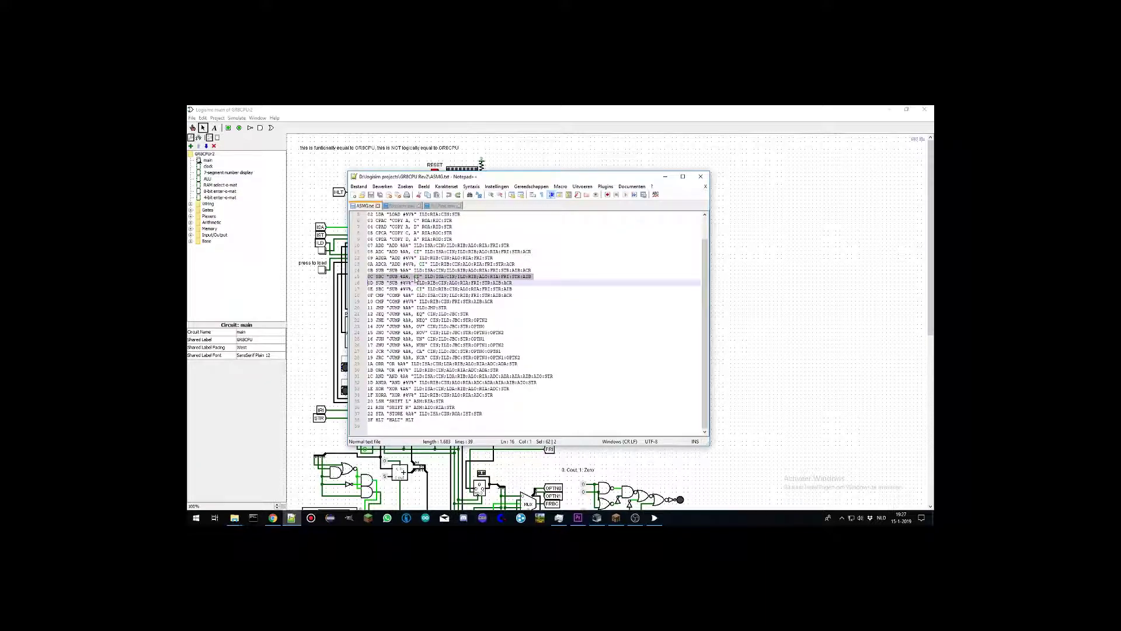
click(413, 277)
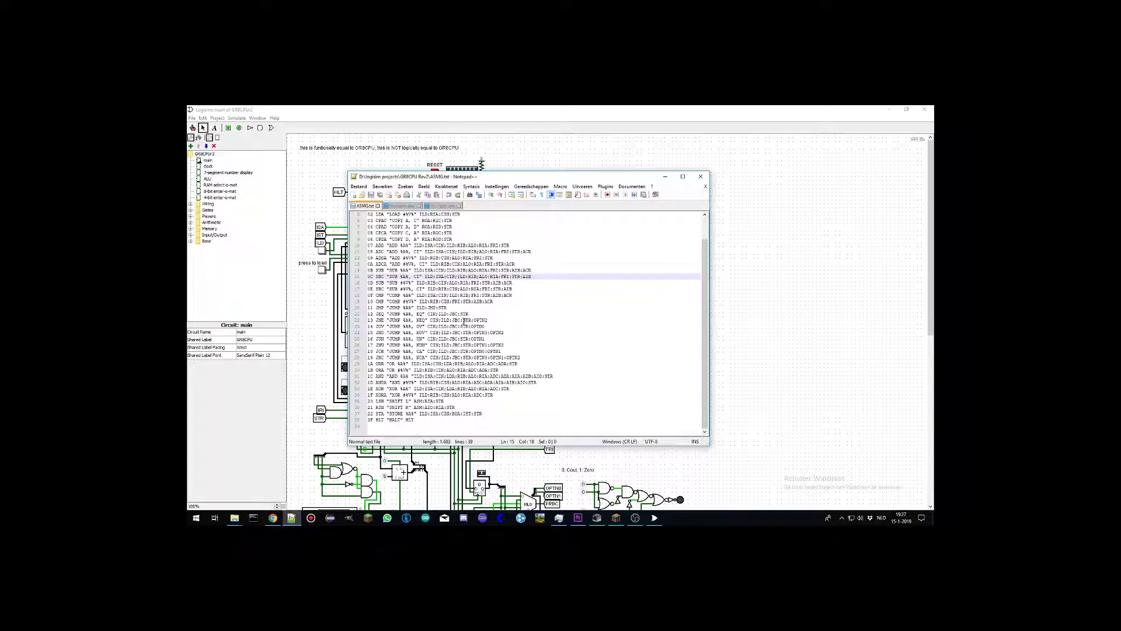
drag(428, 314, 438, 314)
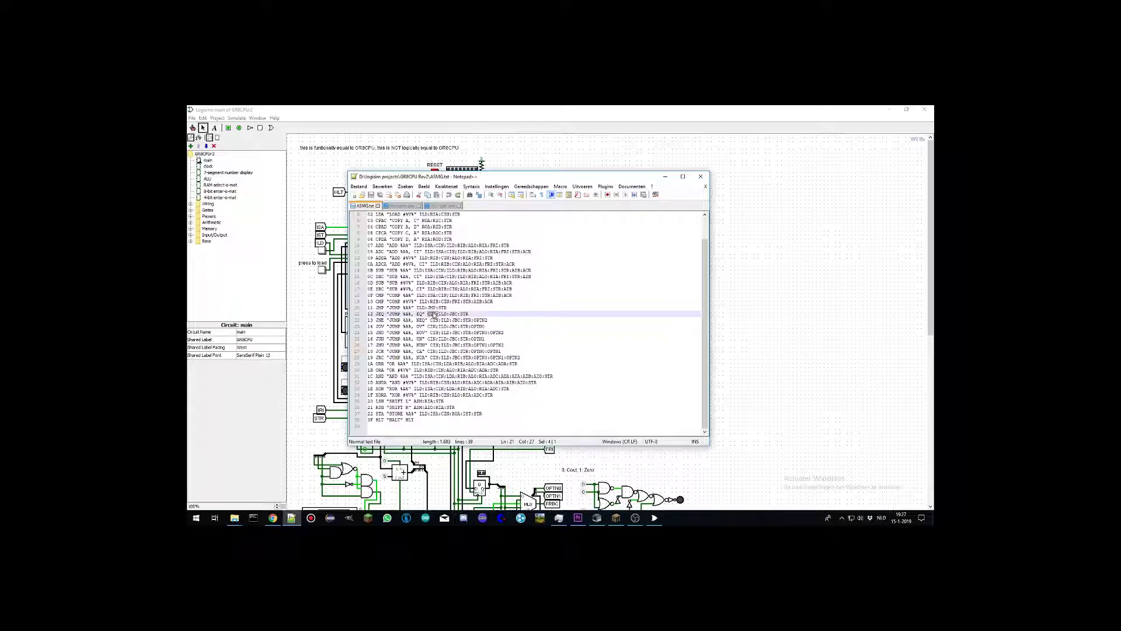
click(480, 314)
click(319, 325)
Scroll down and select the gate circuits beside the ALU, then deselect them.
scroll(556, 303, down, 5)
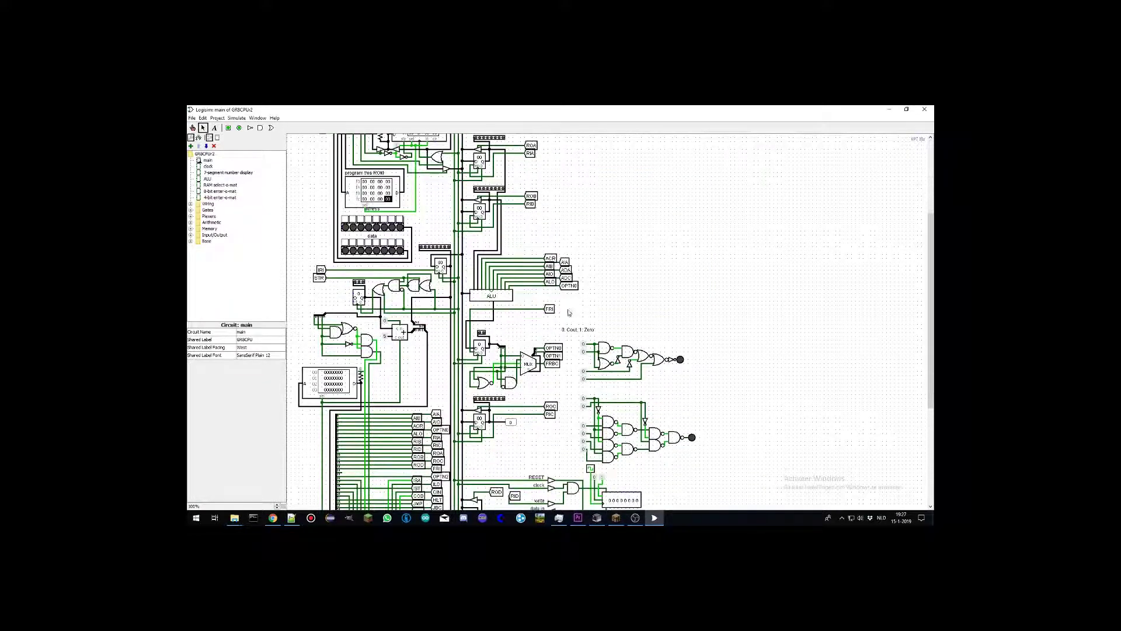
scroll(569, 312, down, 3)
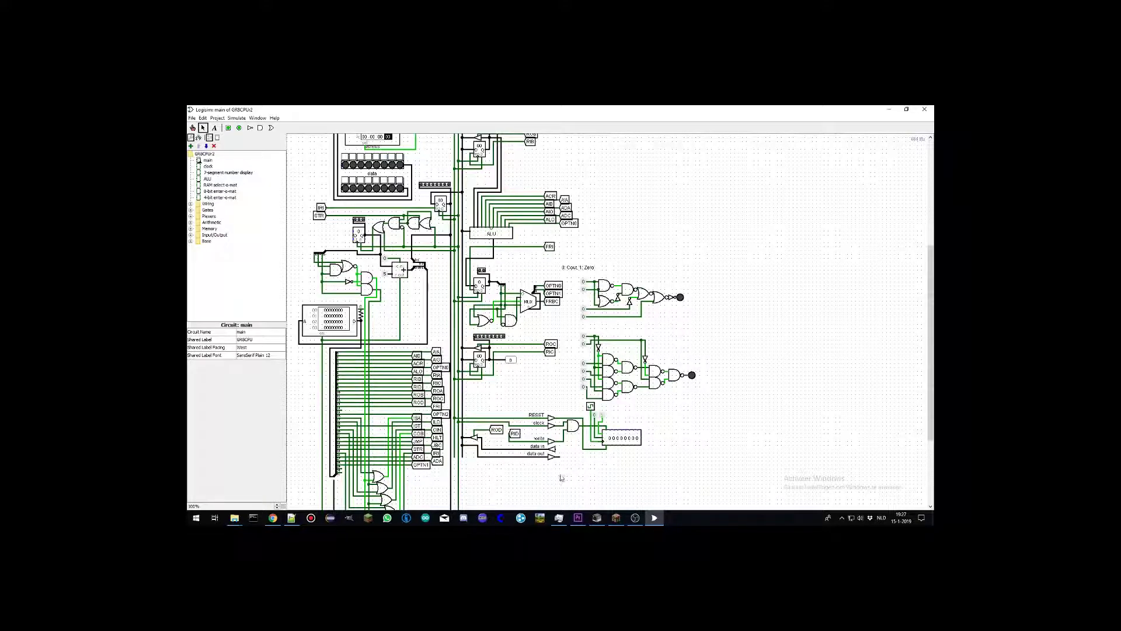
drag(553, 473, 708, 263)
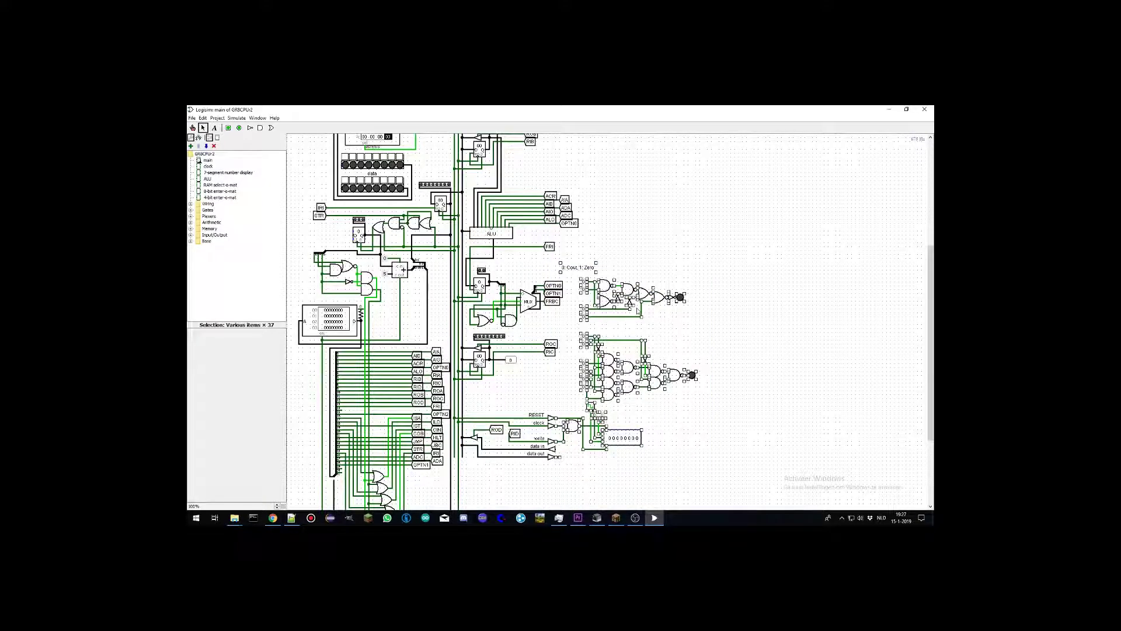
click(696, 321)
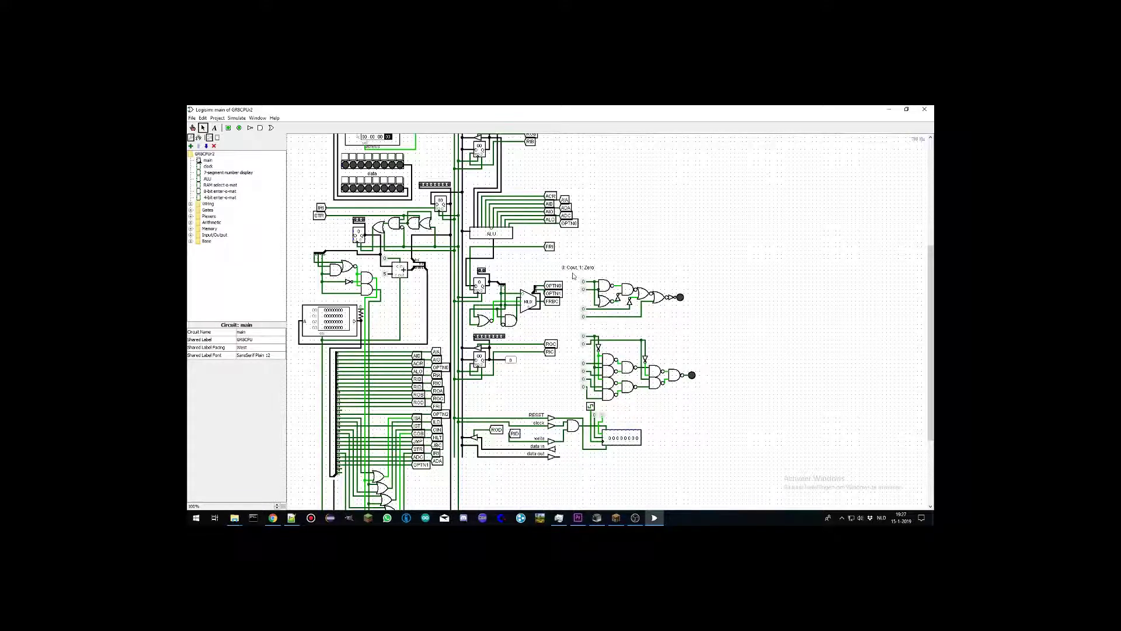
Select the Cout/Zero gate circuits and the register parts near RESET, then scroll back up.
drag(572, 273, 694, 327)
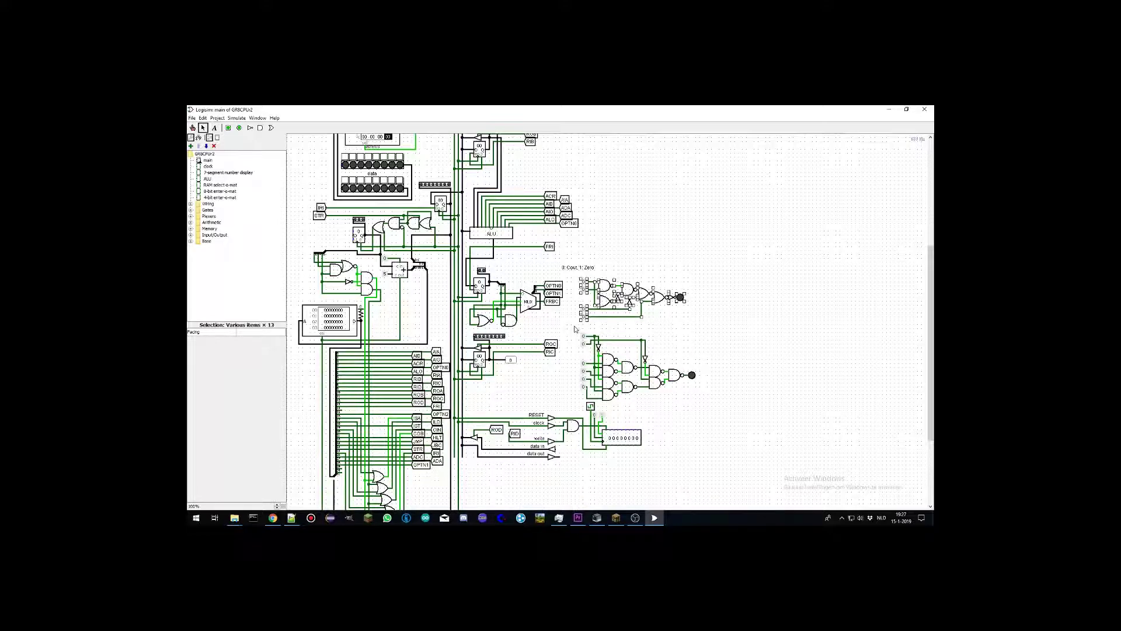
drag(573, 327, 703, 406)
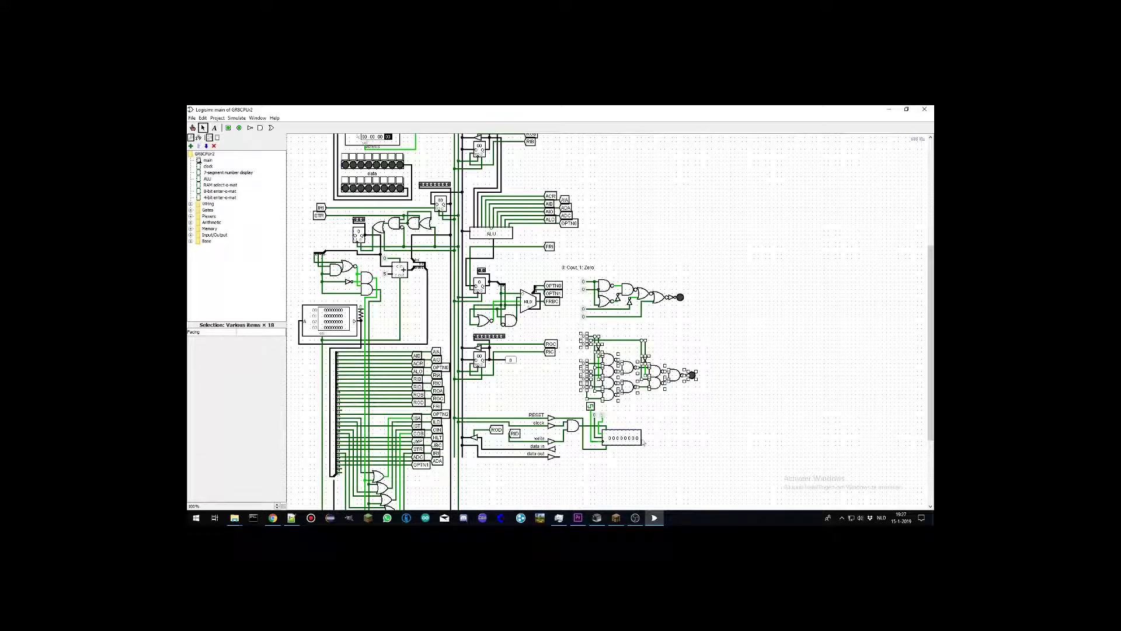
drag(656, 471, 547, 400)
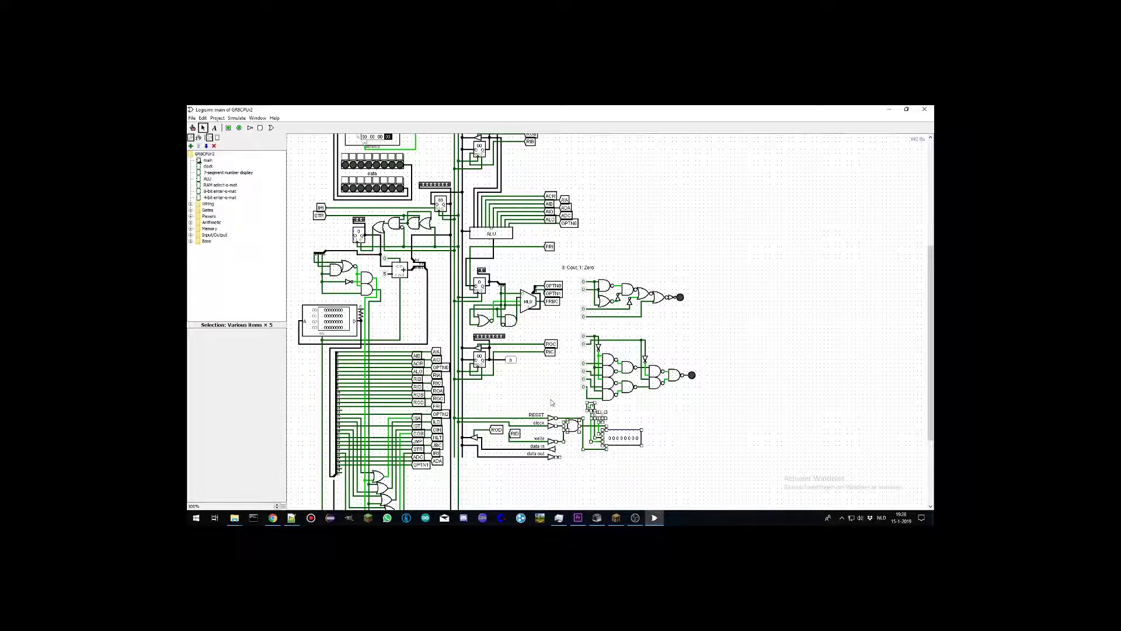
click(551, 402)
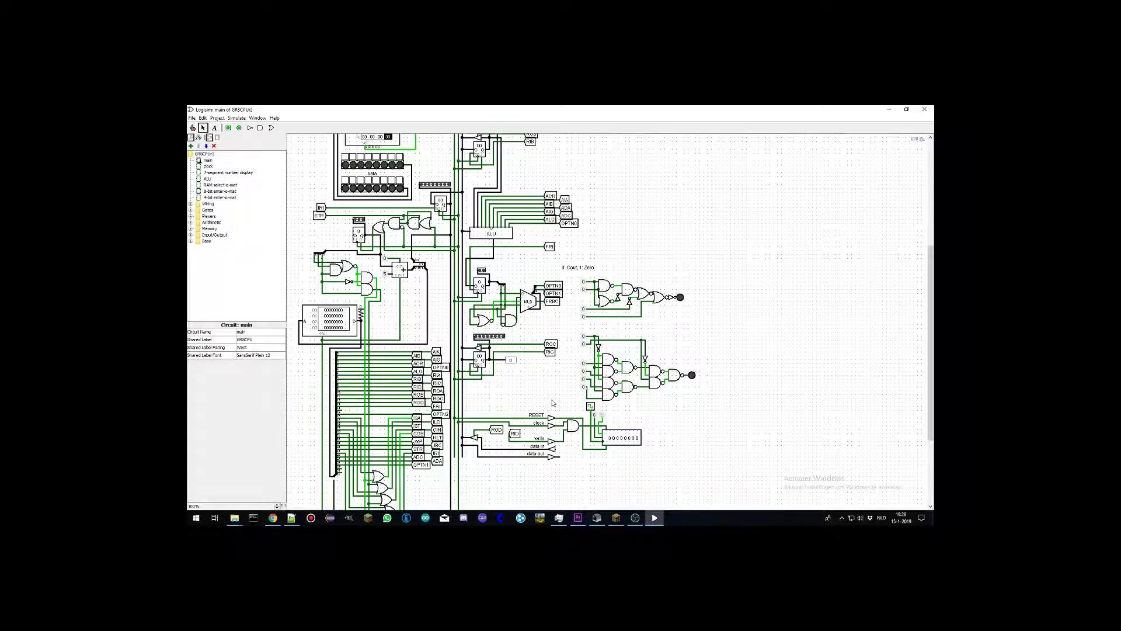
scroll(552, 403, up, 3)
scroll(553, 403, up, 5)
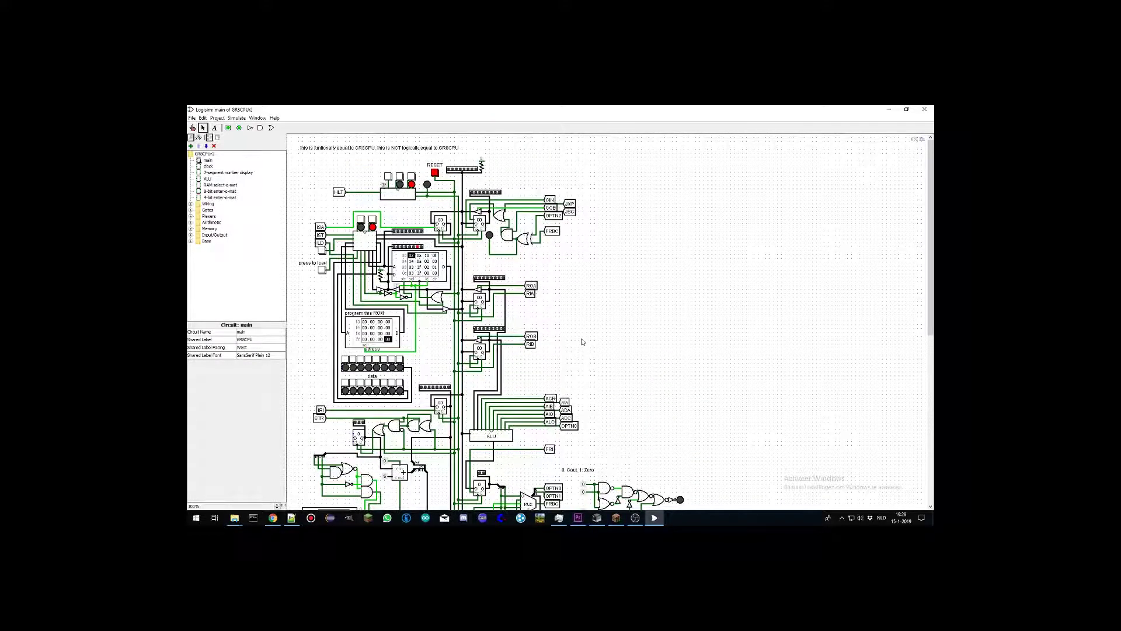
Select the XOR gate beside the OR gate near FRBC to show its attributes.
click(525, 239)
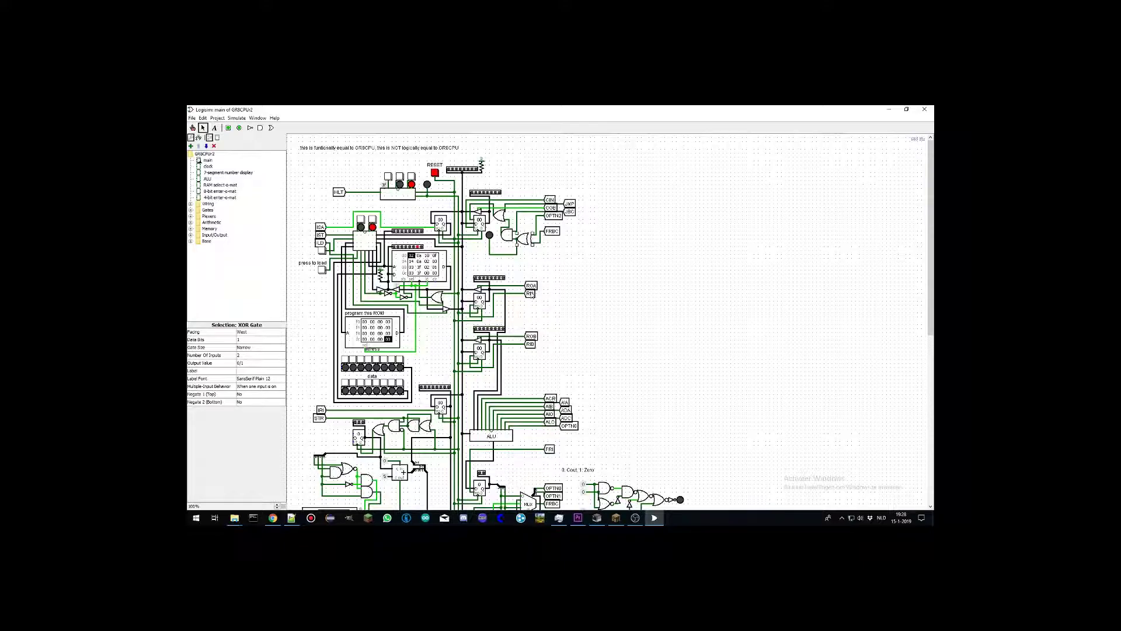
scroll(533, 295, down, 10)
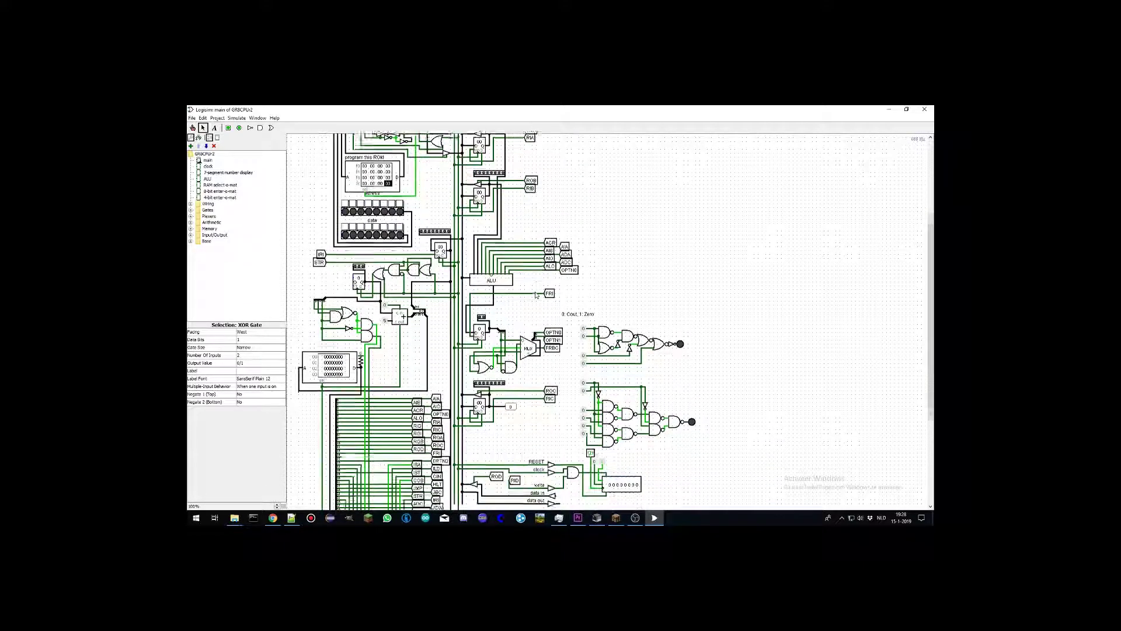
scroll(536, 295, down, 5)
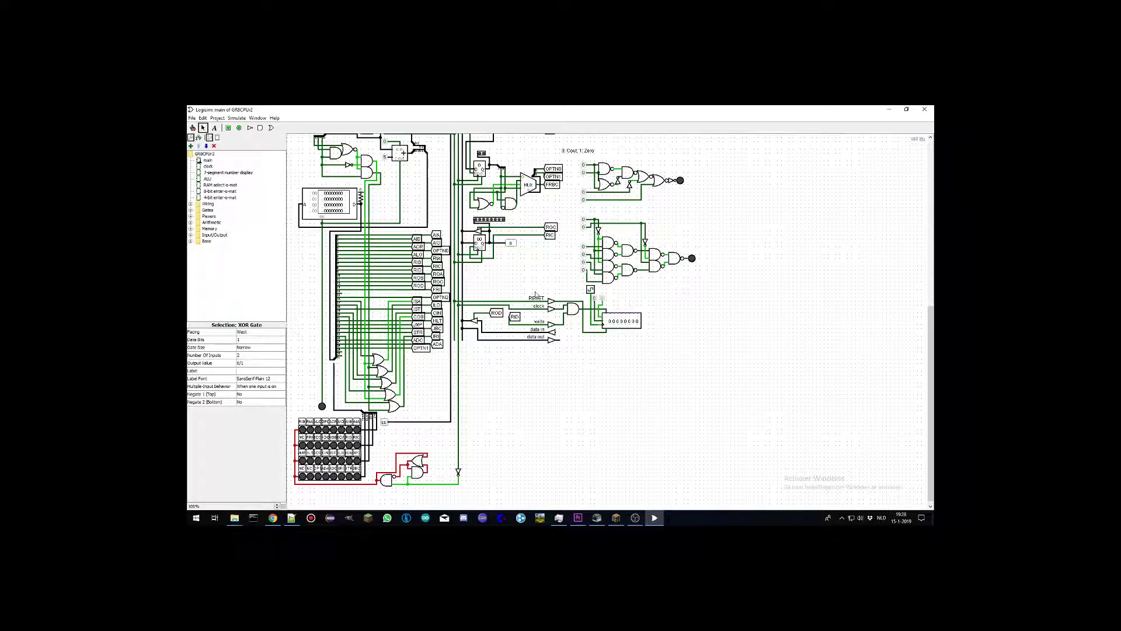
scroll(536, 294, up, 7)
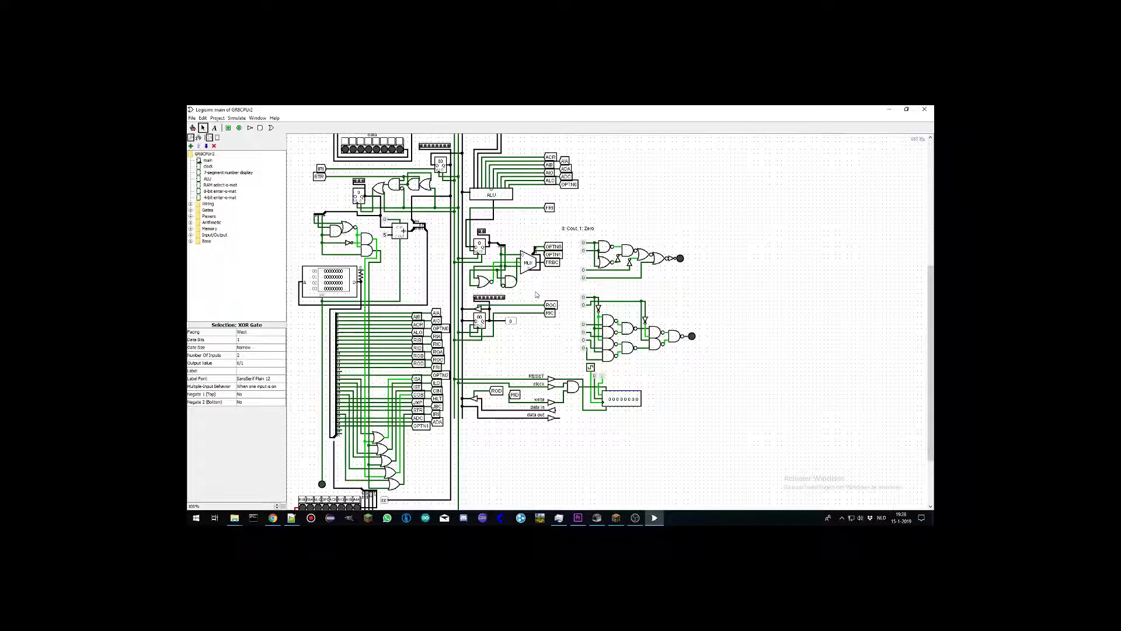
scroll(536, 294, up, 7)
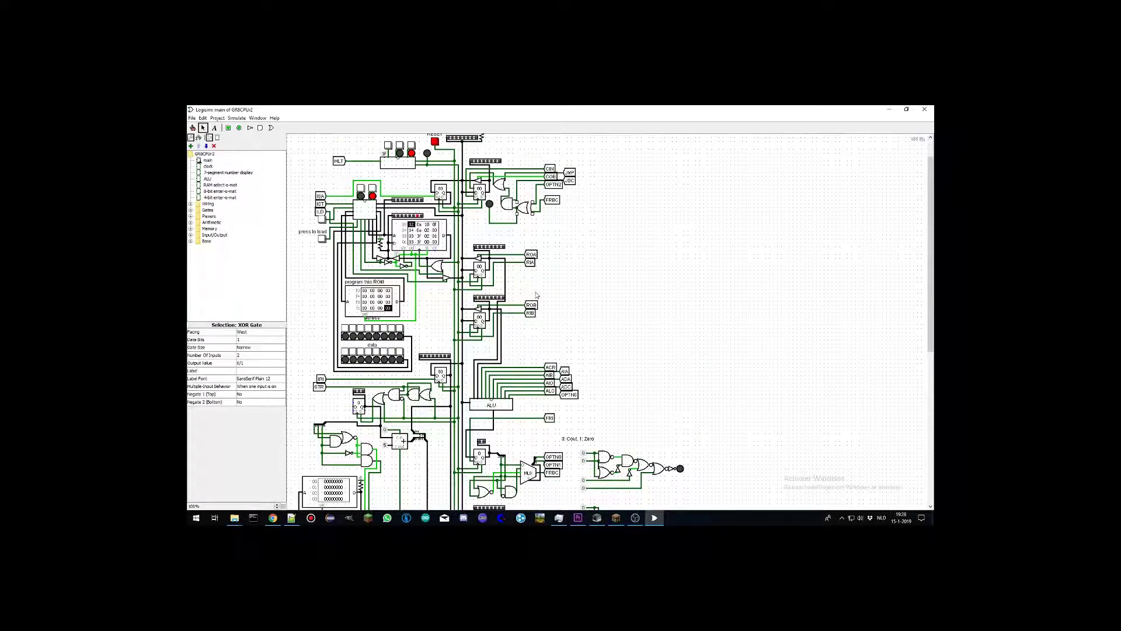